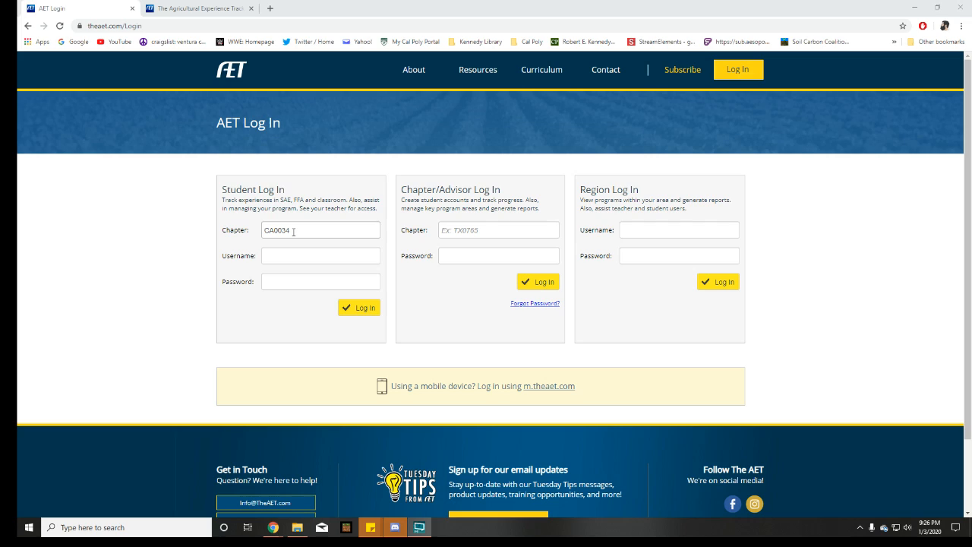
- Look over the Student Log In username and password fields and switch to the already signed-in student dashboard
left_click(296, 255)
left_click(264, 282)
left_click(178, 12)
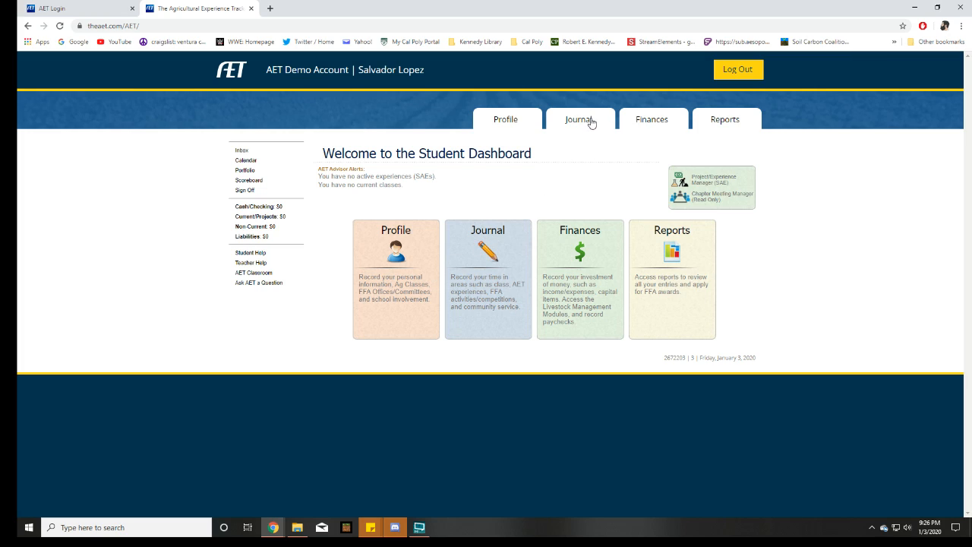
- Open the Project/Experience Manager (SAE) from the journal and start adding a new experience
left_click(487, 251)
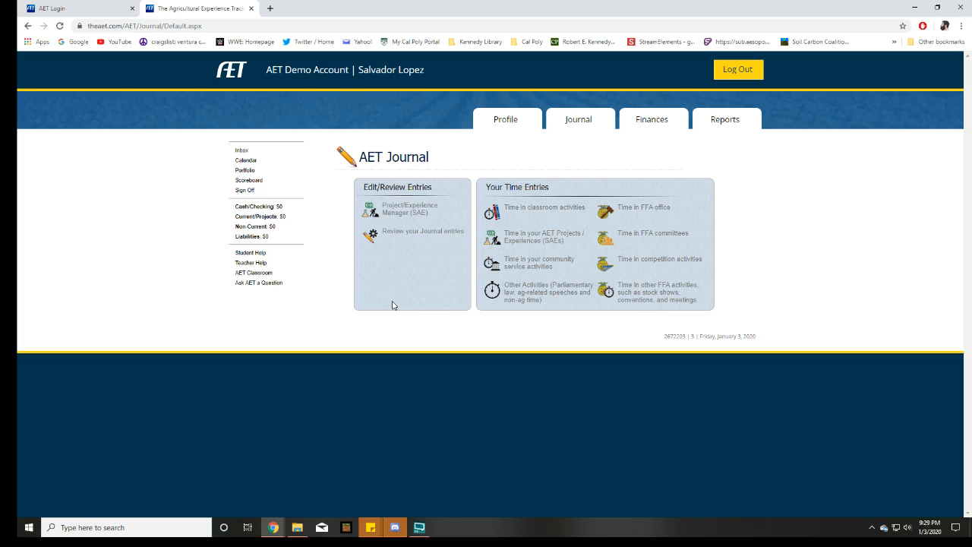
left_click(398, 216)
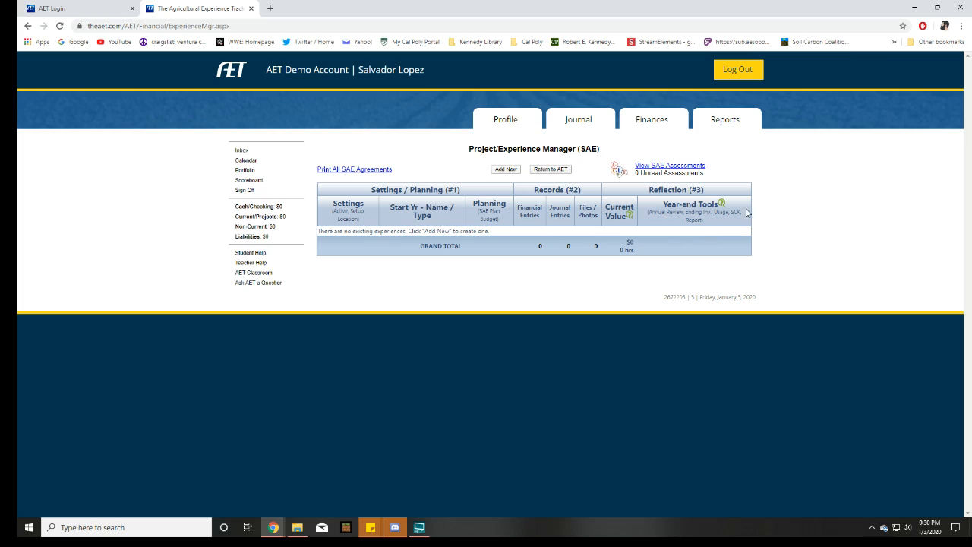
left_click(506, 170)
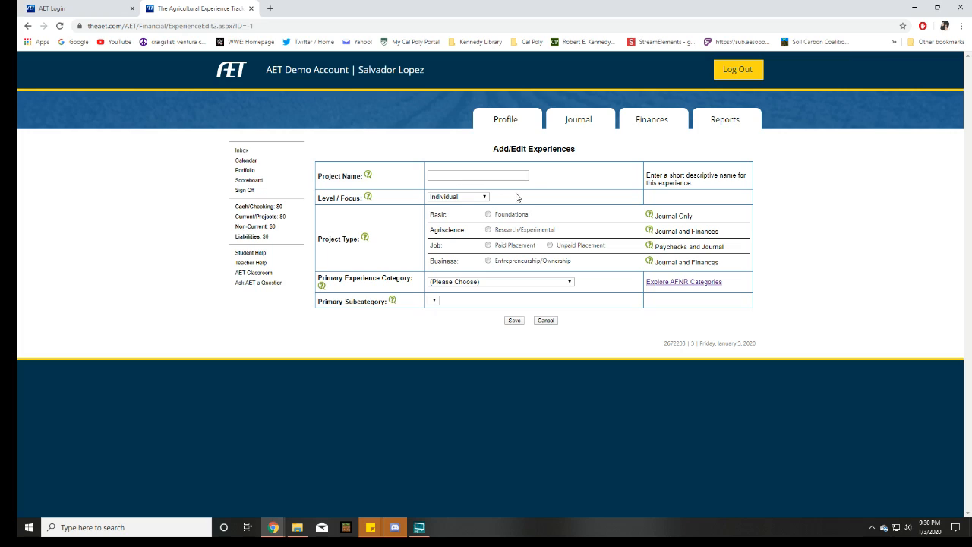
- Review the Project Name field and the Foundational and Research/Experimental project types on the experience form
left_click(511, 173)
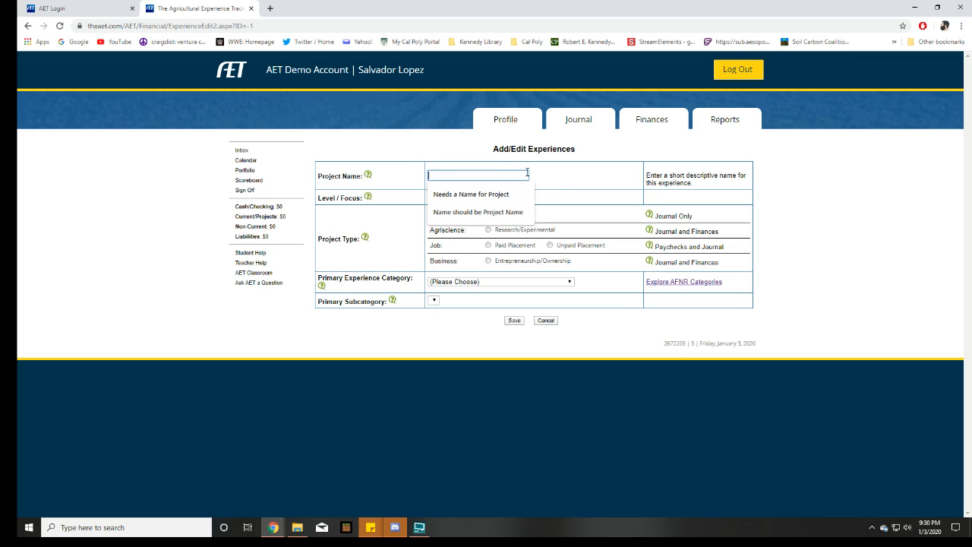
left_click(562, 179)
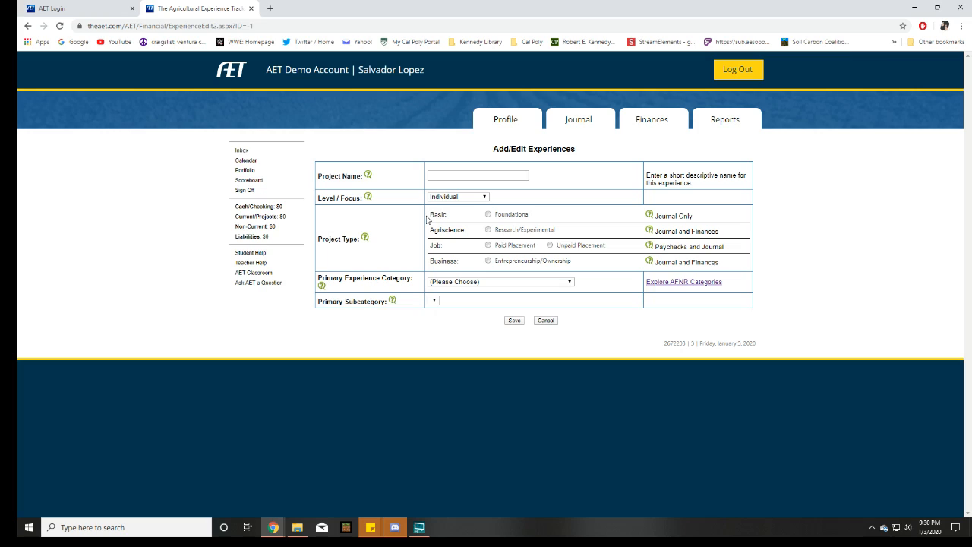
left_click_drag(428, 216, 477, 212)
left_click(564, 217)
left_click(454, 218)
left_click(586, 212)
left_click(572, 214)
left_click_drag(572, 235, 428, 230)
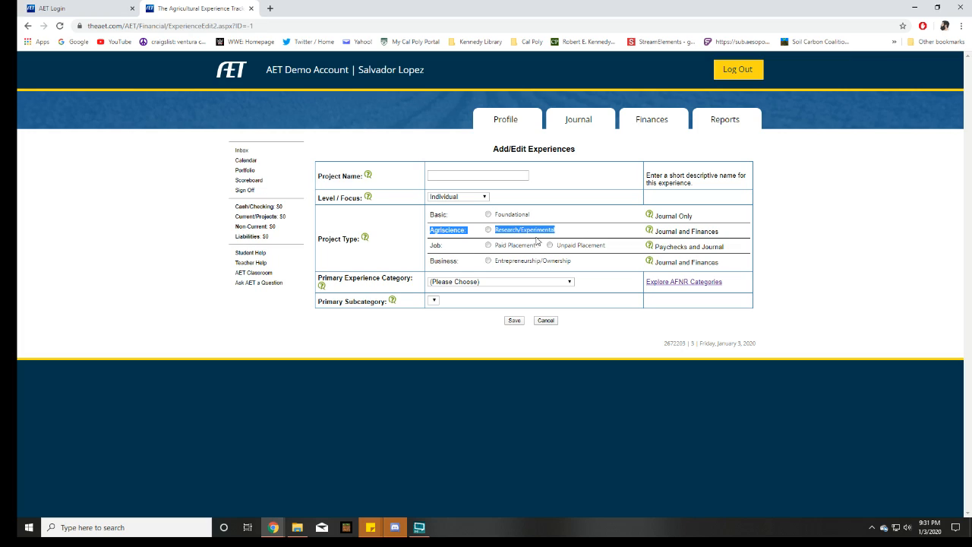
left_click(610, 231)
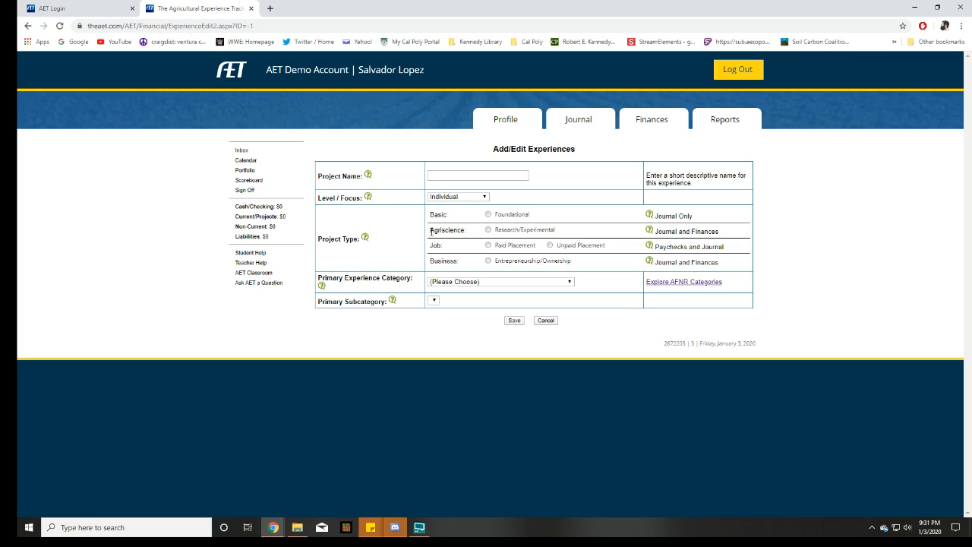
- Examine the Job project types, Paid Placement and Unpaid Placement
left_click_drag(432, 232, 618, 247)
left_click(455, 248)
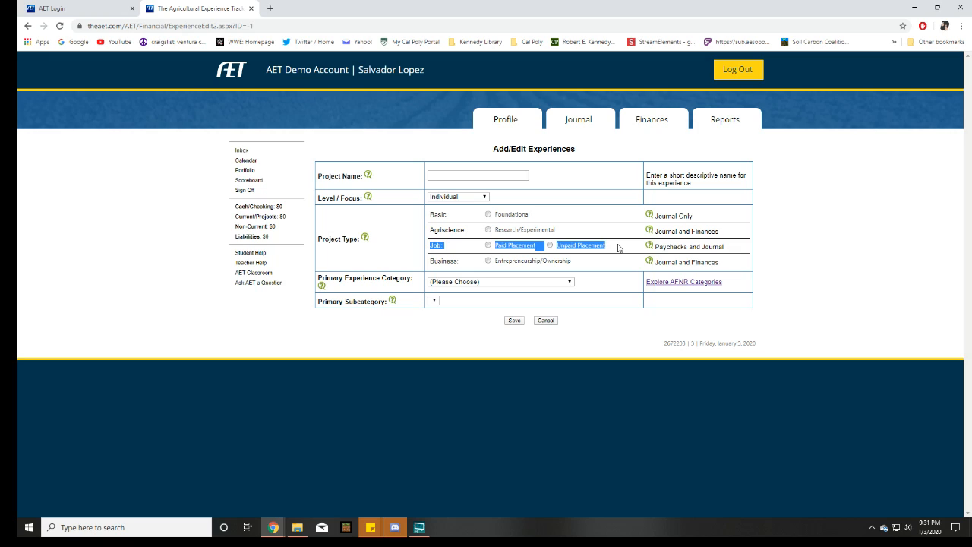
left_click_drag(629, 250, 434, 253)
left_click(478, 250)
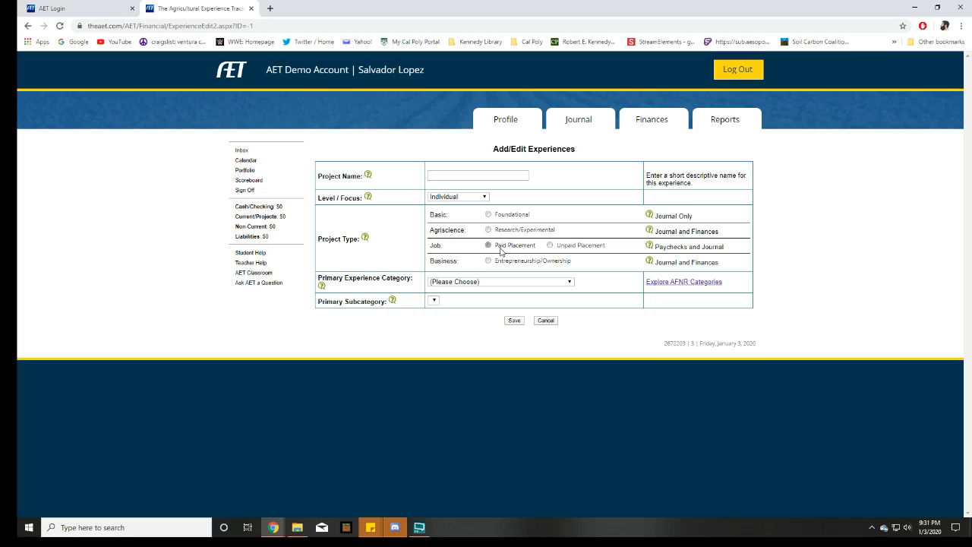
left_click(574, 251)
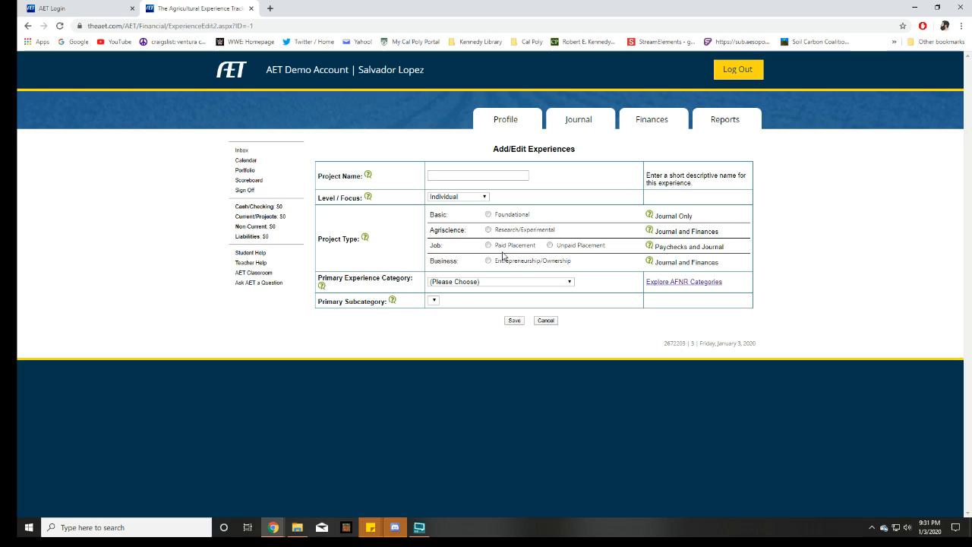
mouse_move(424, 248)
left_mouse_down()
mouse_move(619, 251)
mouse_move(430, 247)
left_mouse_up()
left_click(618, 252)
left_click(447, 250)
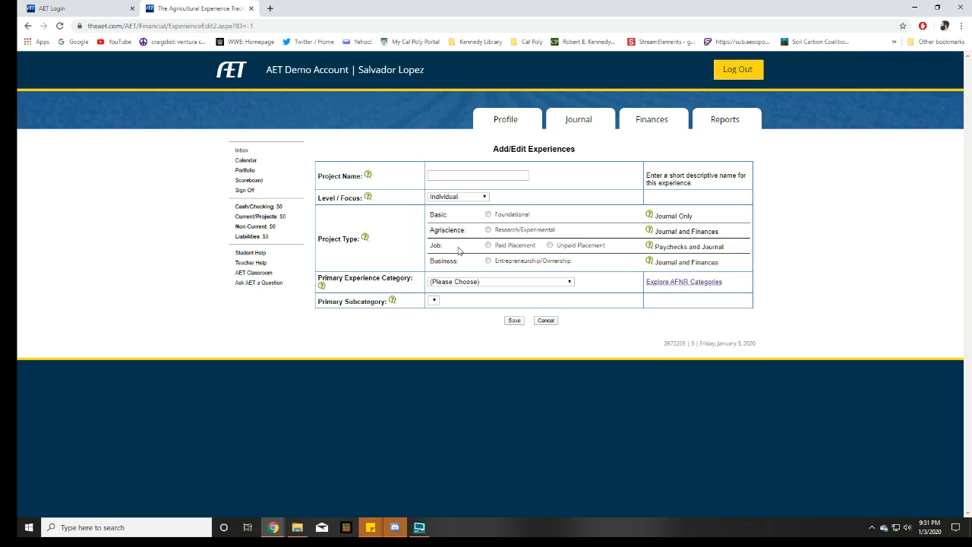
- Set the project type to the Business option Entrepreneurship/Ownership
left_click(489, 261)
left_click_drag(587, 263, 430, 260)
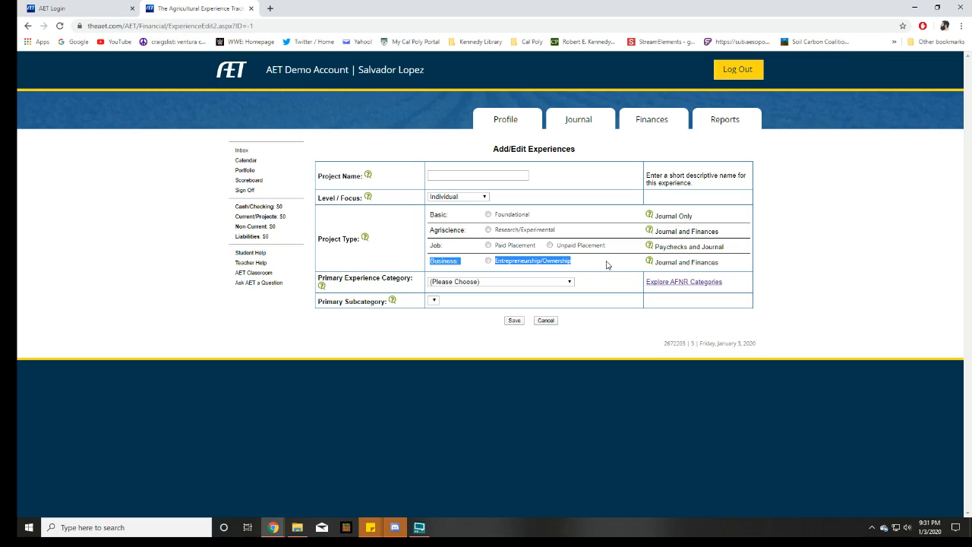
left_click(607, 265)
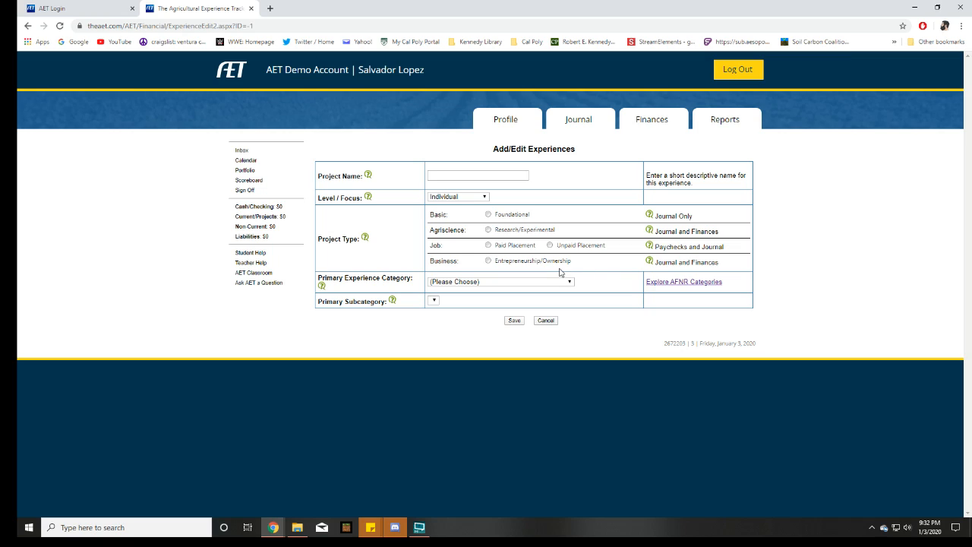
left_click(529, 266)
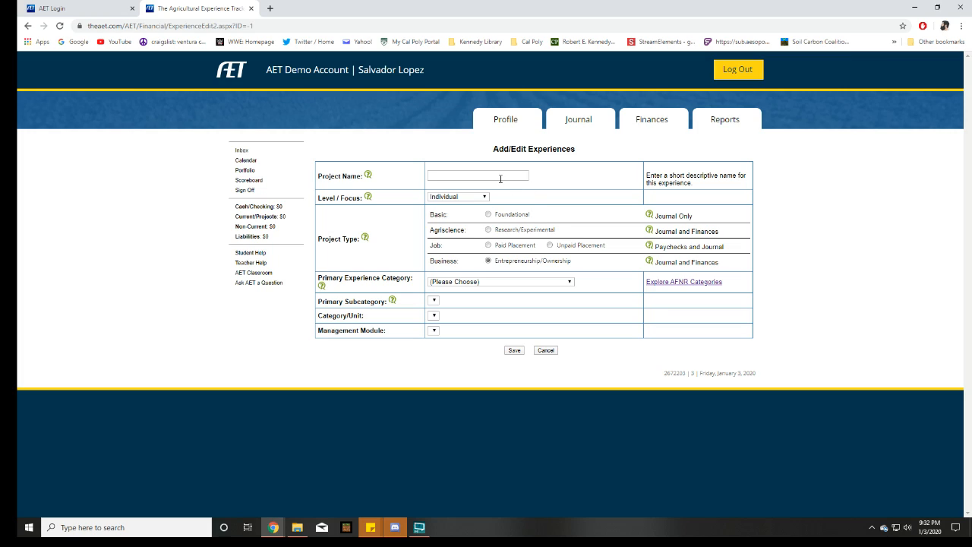
- Name the project "1st Year Pig Project - Betsy"
left_click(501, 179)
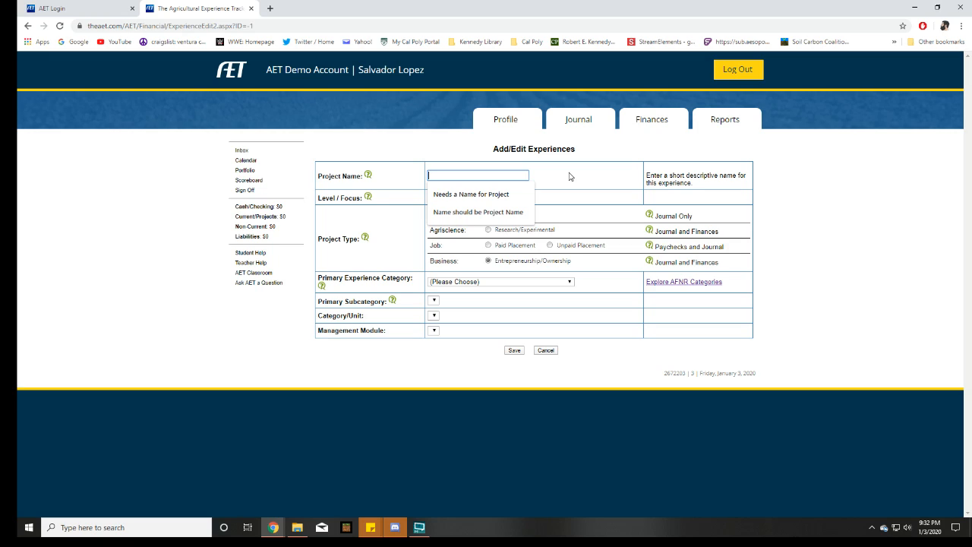
type("1st Ye")
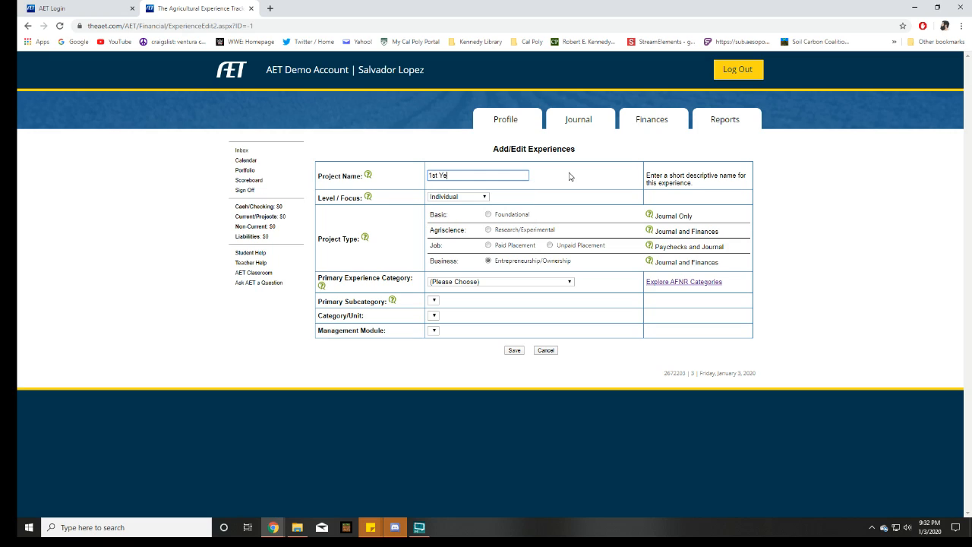
type("ar Pig Proj")
type("ect - Betsy")
left_click(556, 177)
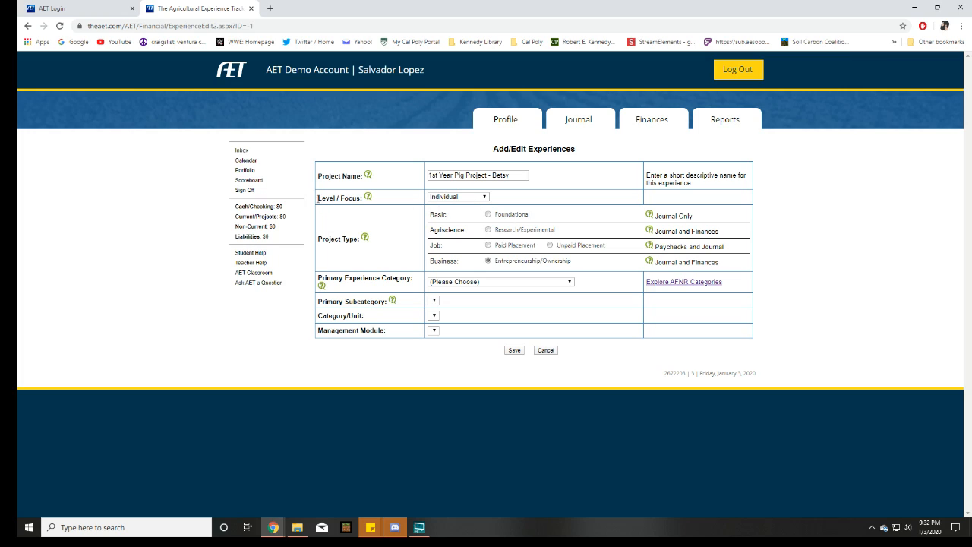
- Review the Level / Focus choices and choose Individual for the project
left_click_drag(319, 199, 410, 196)
left_click(412, 196)
left_click(485, 197)
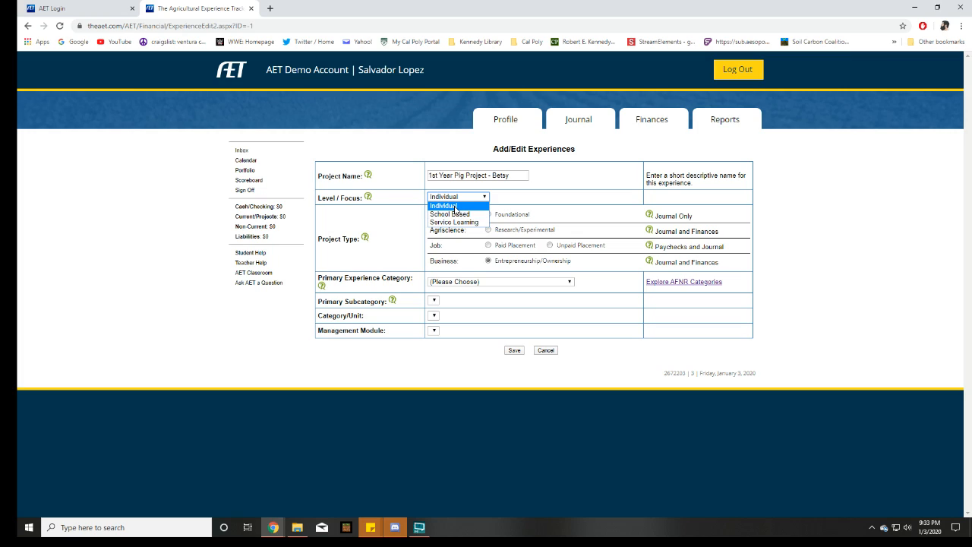
left_click(455, 209)
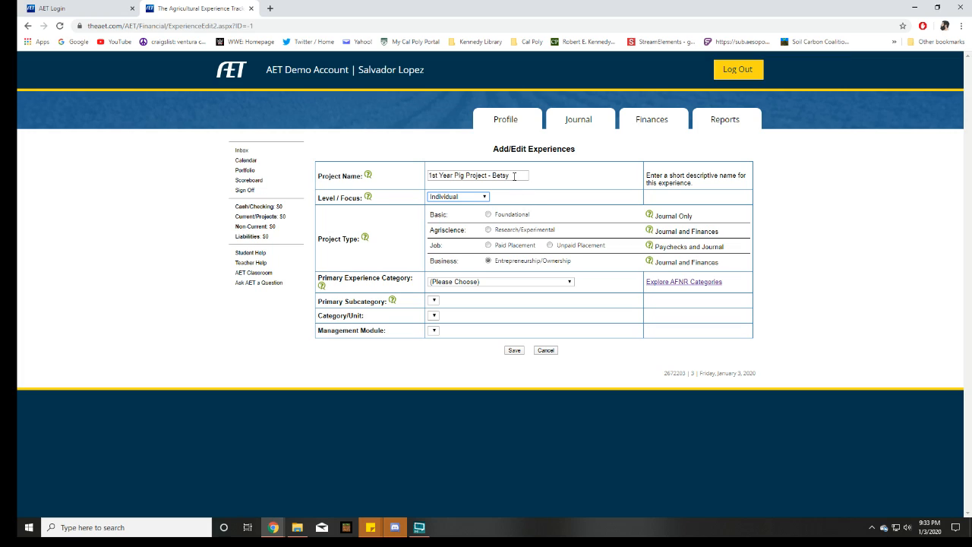
- Review the wording of the entered project name
left_click_drag(514, 176, 406, 183)
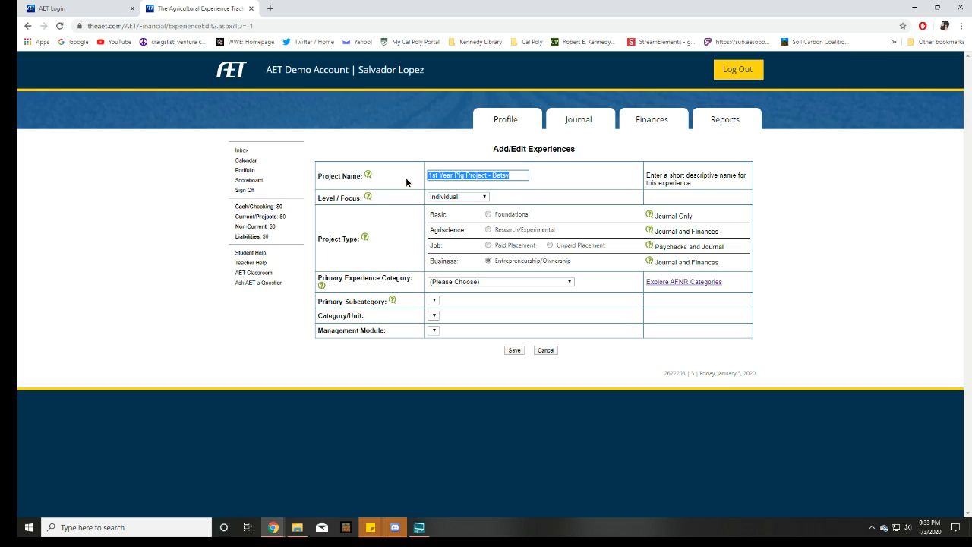
left_click(564, 201)
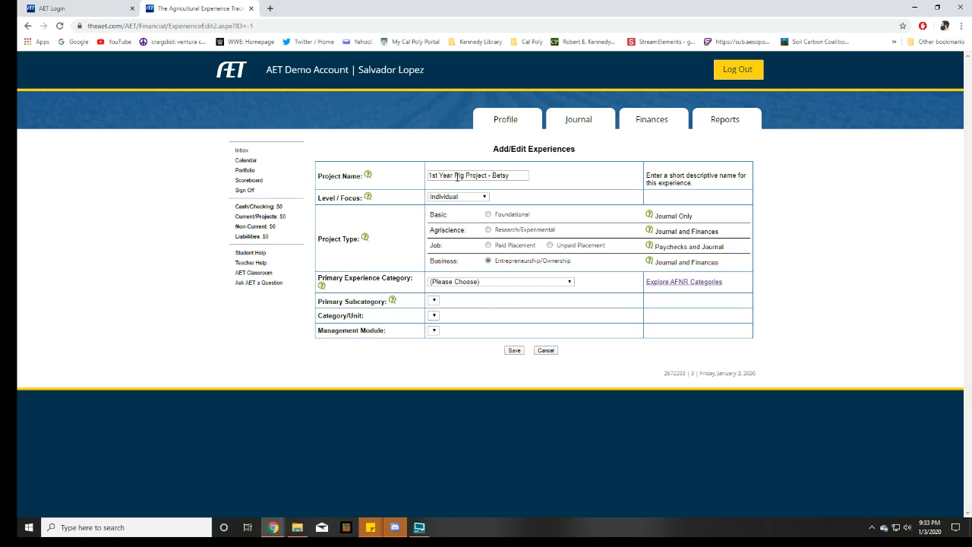
left_click_drag(428, 177, 401, 179)
left_click(532, 179)
left_click_drag(491, 176, 370, 180)
left_click(580, 174)
left_click(539, 177)
- Set the project's Primary Experience Category to Animal Systems
left_click_drag(327, 278, 397, 278)
left_click(457, 281)
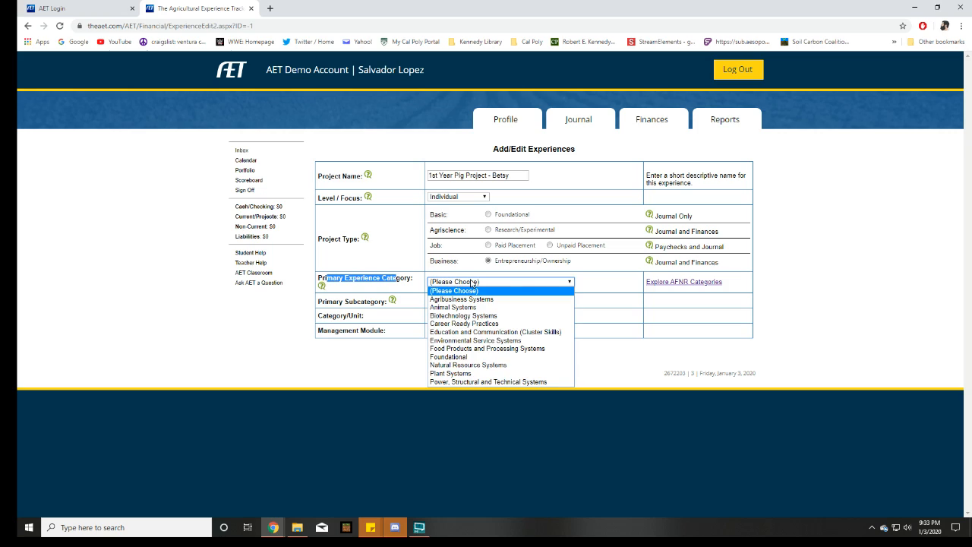
left_click(595, 281)
left_click(522, 281)
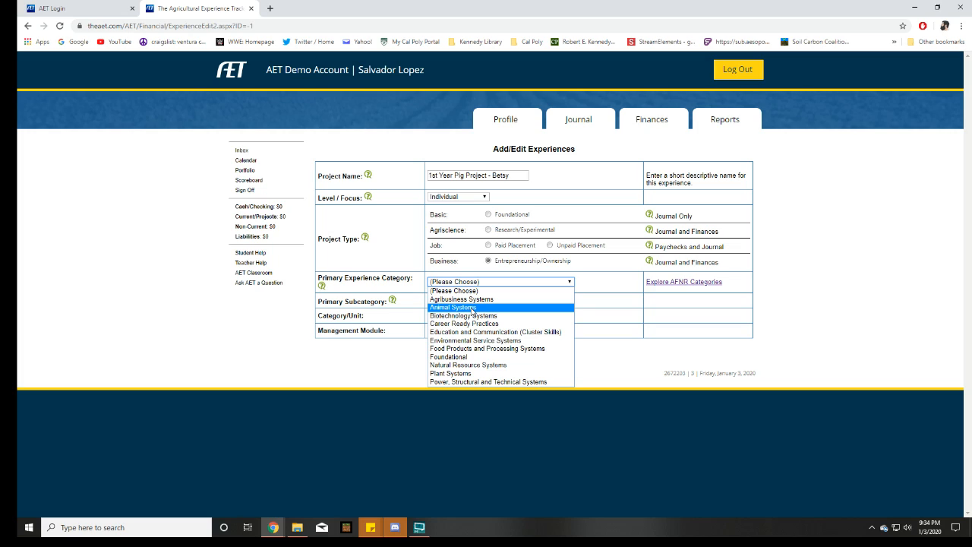
left_click(469, 308)
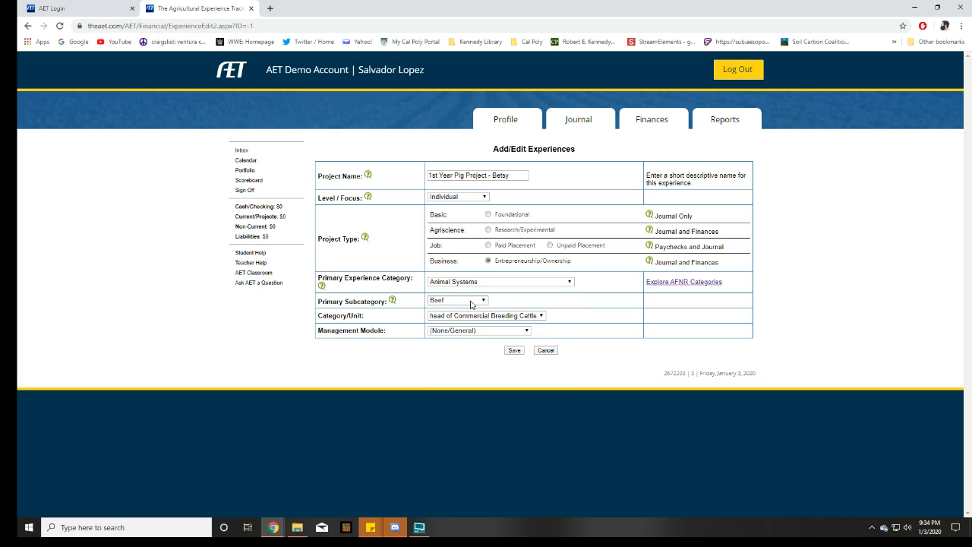
- Set the Primary Subcategory to Swine and the Category/Unit to head of Show Swine
left_click_drag(313, 305, 394, 308)
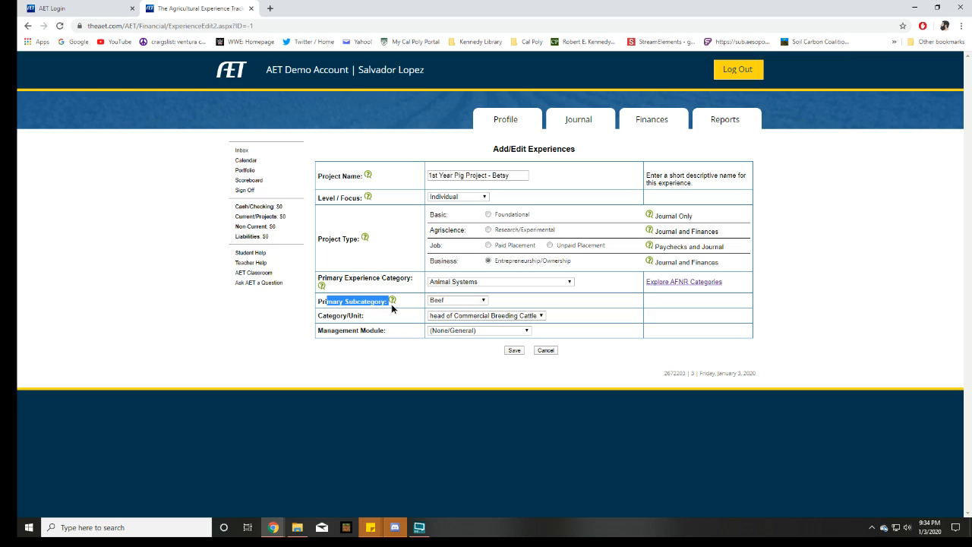
left_click(452, 303)
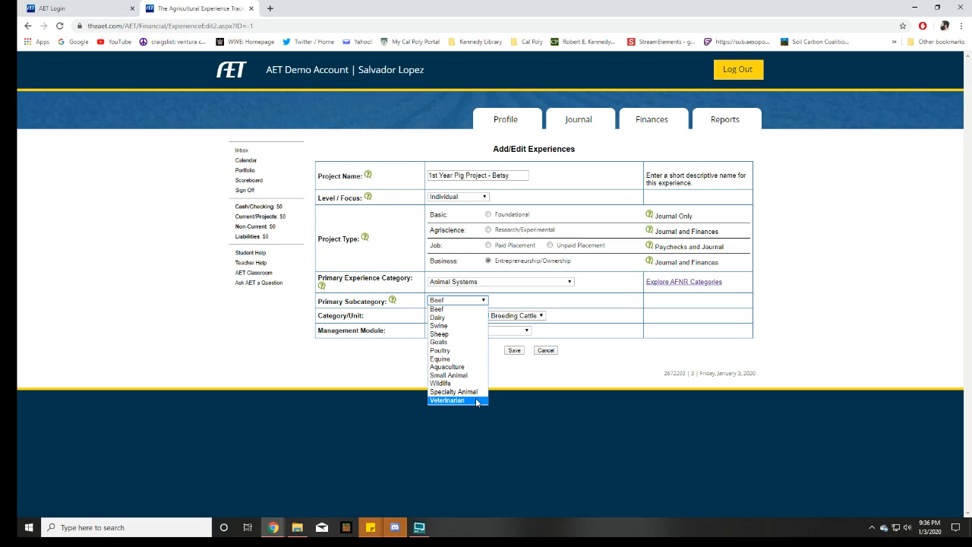
left_click(475, 327)
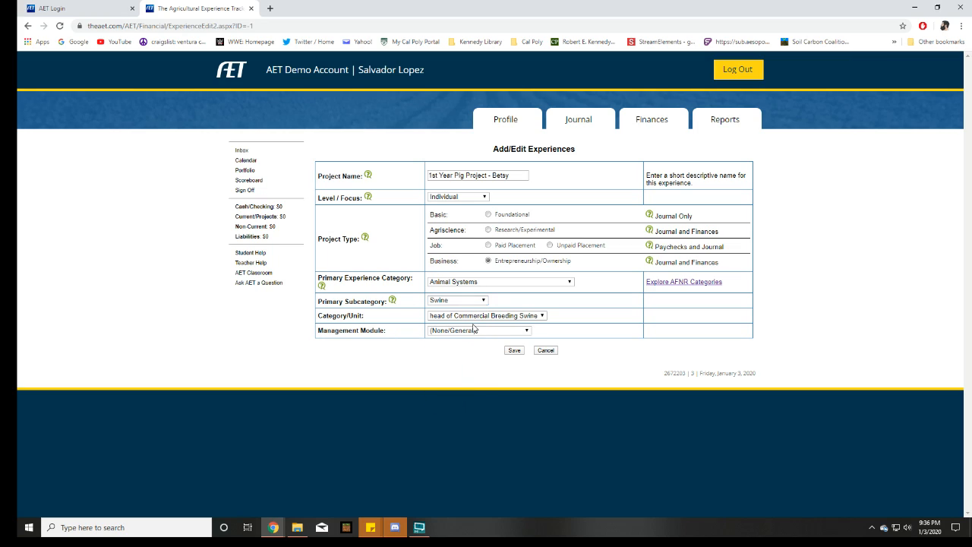
left_click(505, 316)
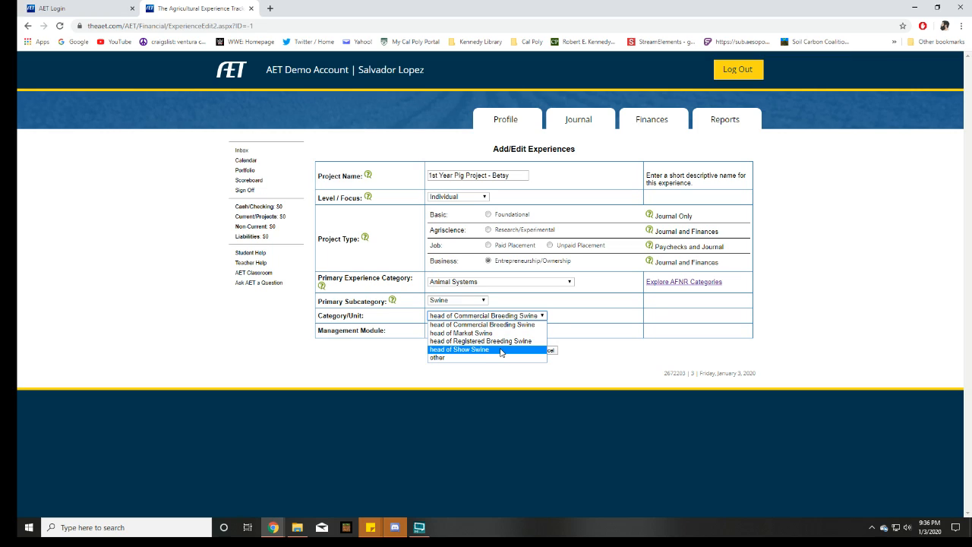
left_click(502, 352)
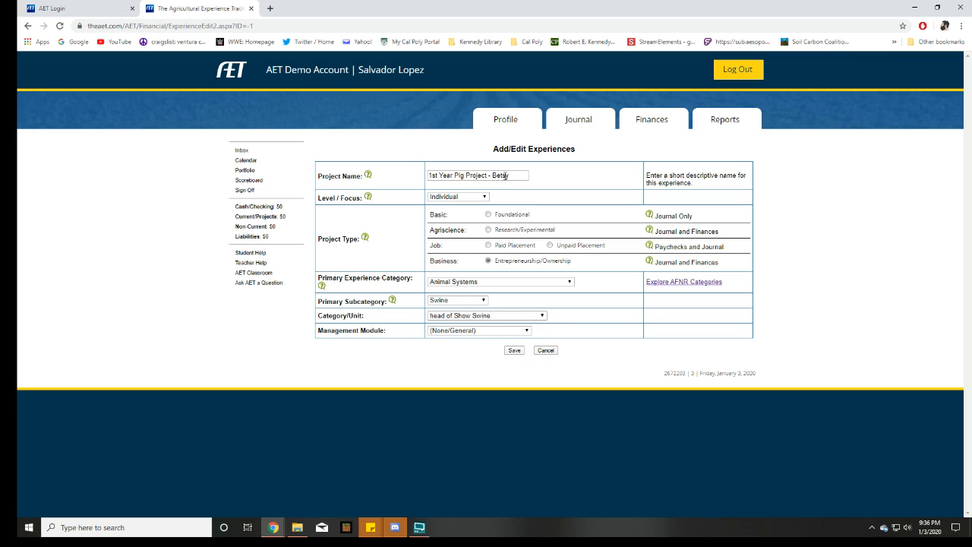
- Set the Management Module to Market/Replacements Manager
left_click(493, 332)
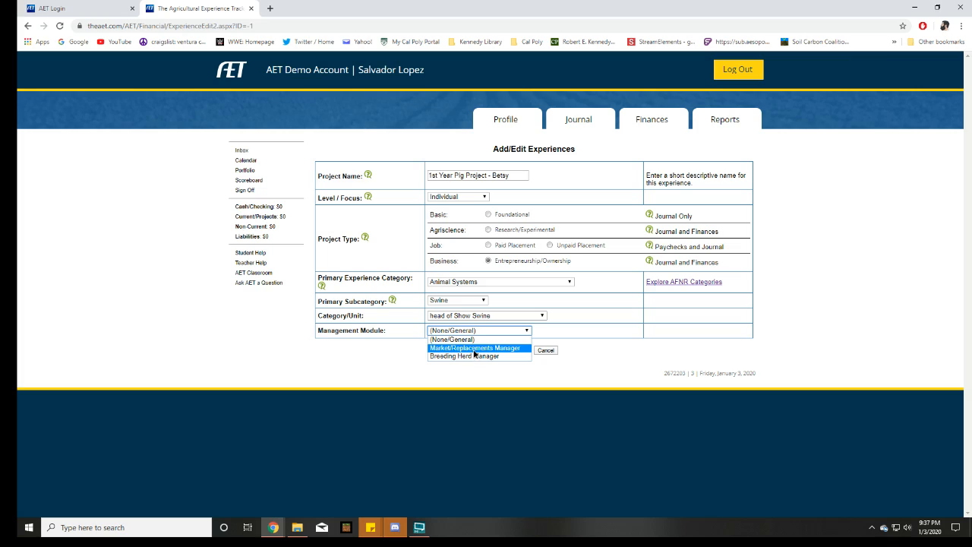
left_click(474, 348)
left_click(471, 335)
left_click(406, 355)
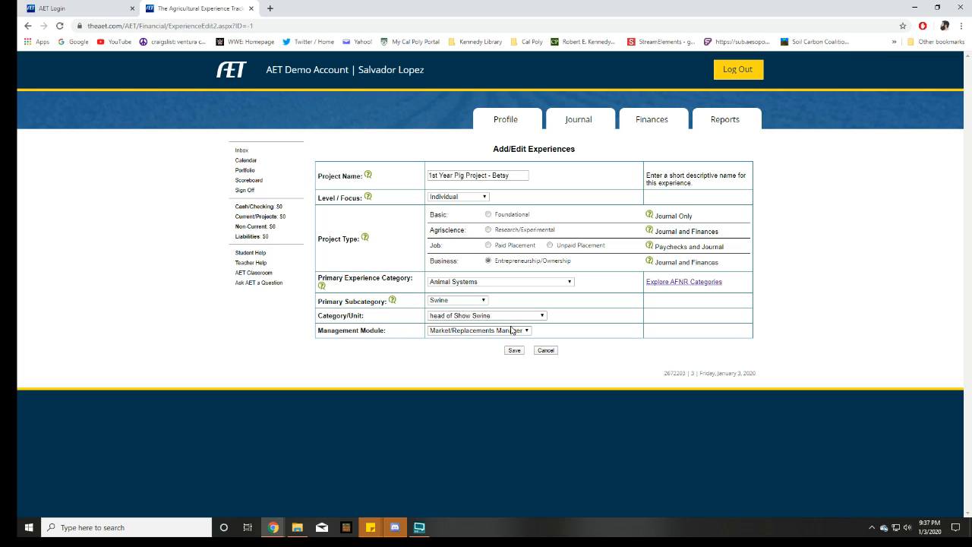
left_click(513, 226)
- Explore the AFNR categories and read through the Animal Systems (AS) standards
left_click(688, 285)
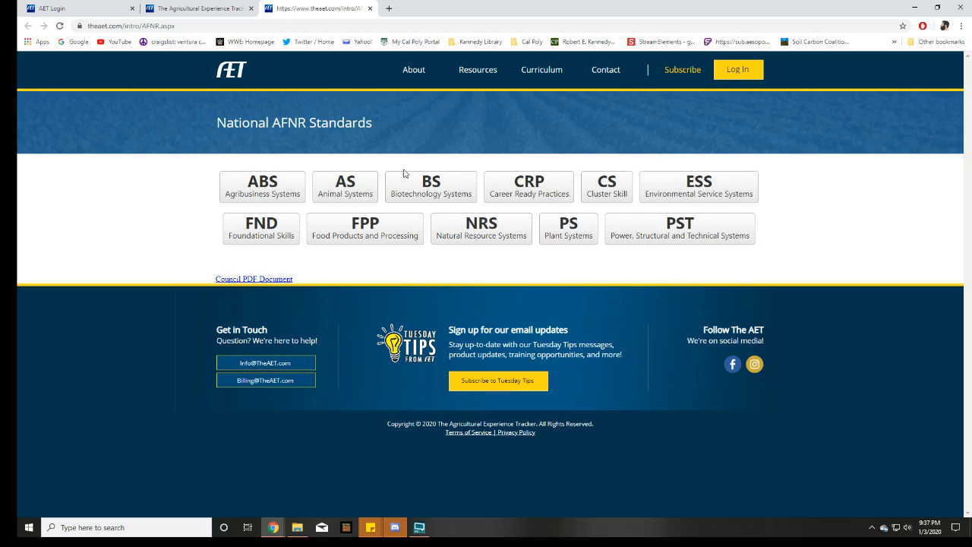
left_click(327, 204)
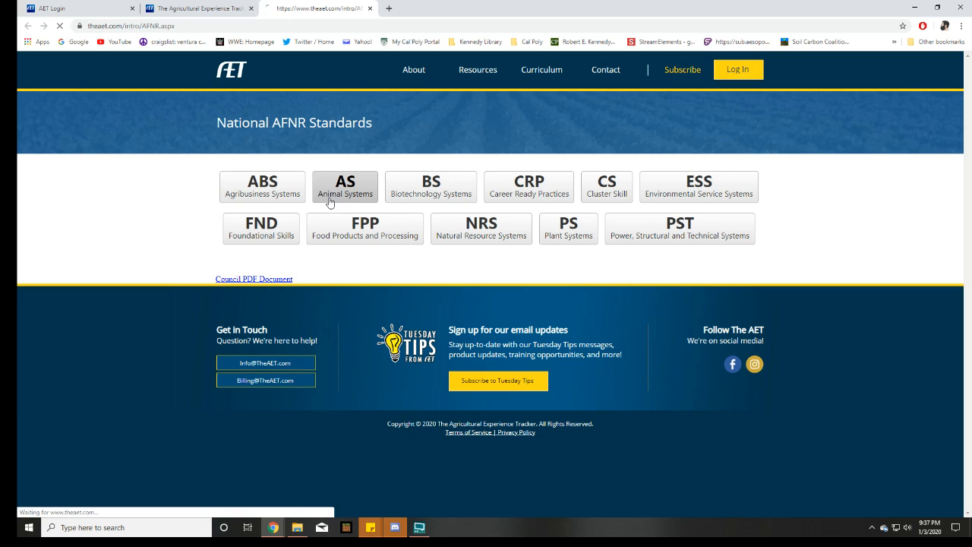
scroll(760, 220, "down", 2)
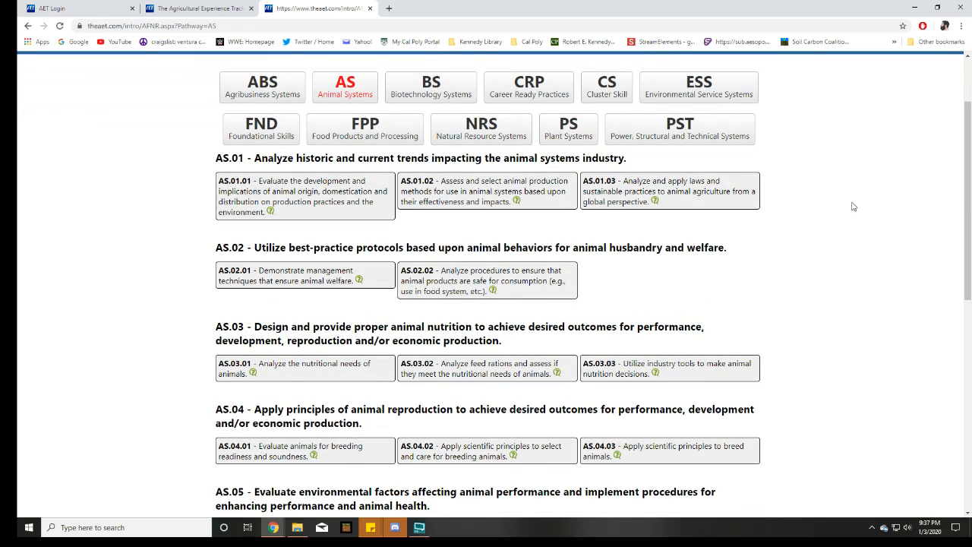
- Review the Animal Systems standards from AS.01 through AS.08, and return to the overview of National AFNR Standards categories
scroll(859, 209, "down", 1)
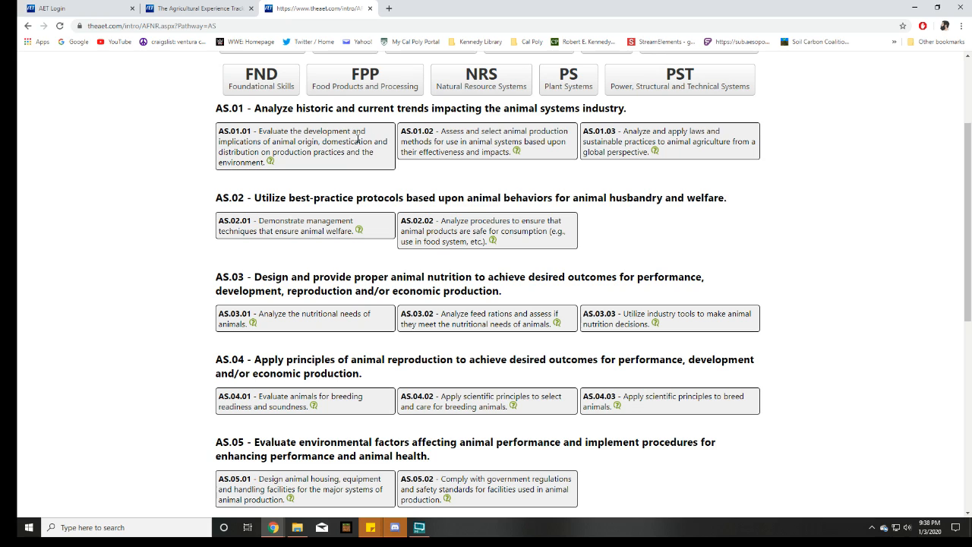
left_click_drag(277, 144, 314, 143)
left_click(710, 221)
scroll(714, 221, "down", 4)
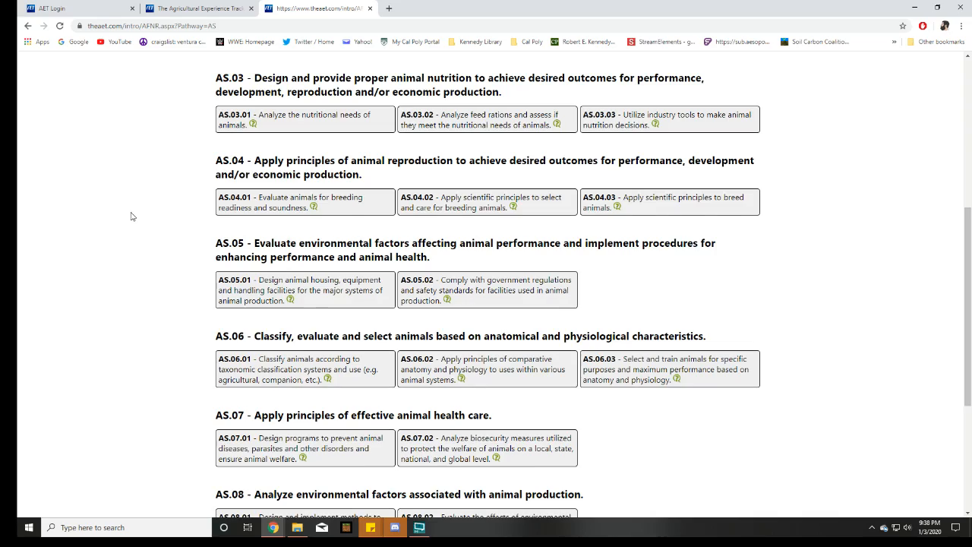
scroll(152, 218, "down", 3)
scroll(203, 237, "up", 10)
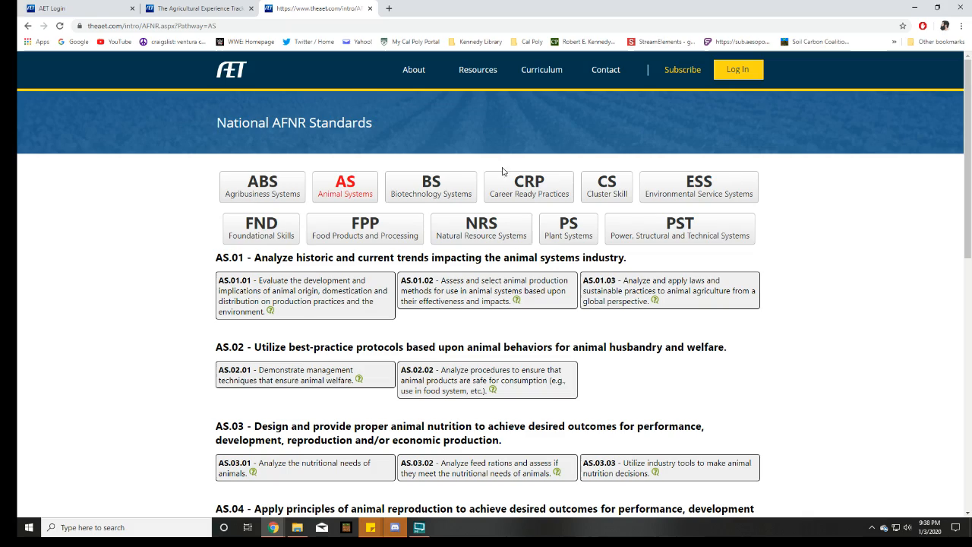
scroll(158, 123, "down", 7)
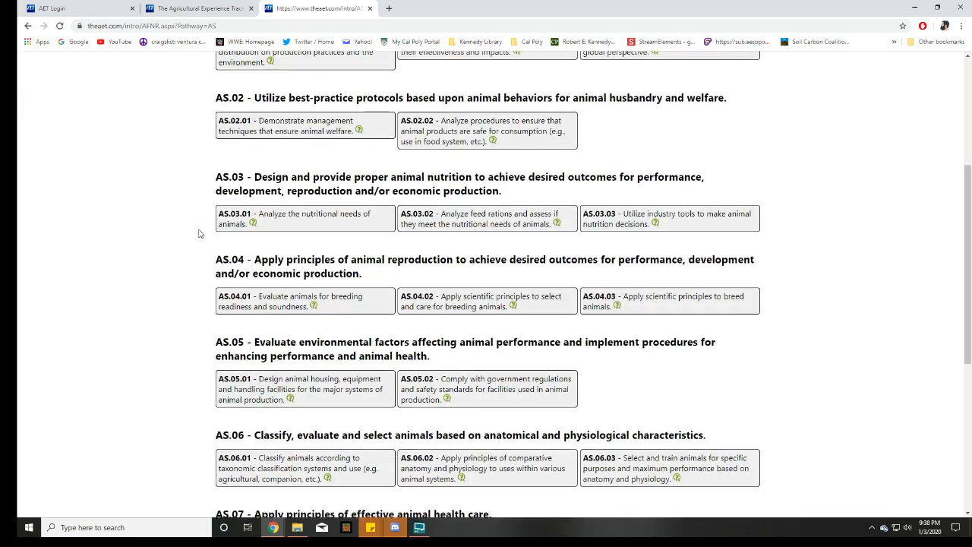
scroll(274, 342, "up", 3)
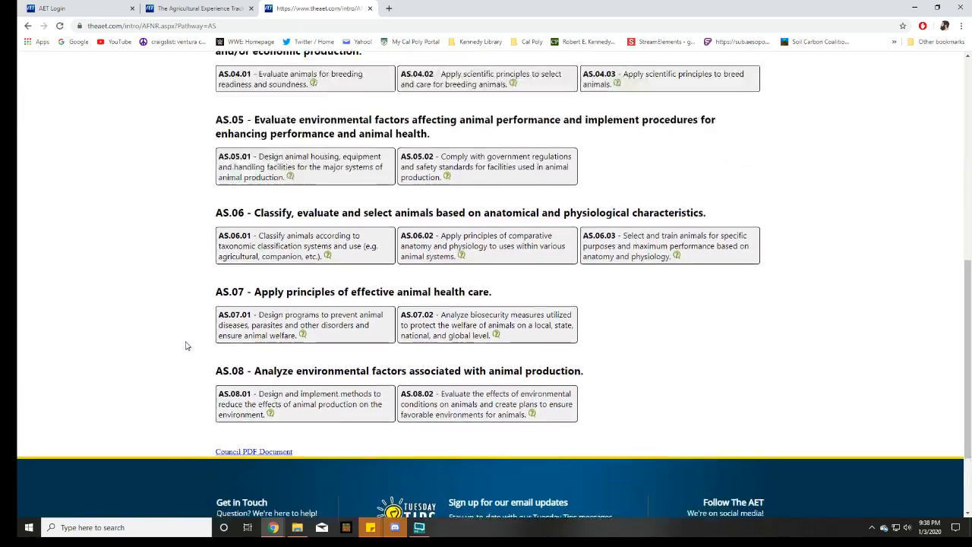
scroll(324, 219, "up", 4)
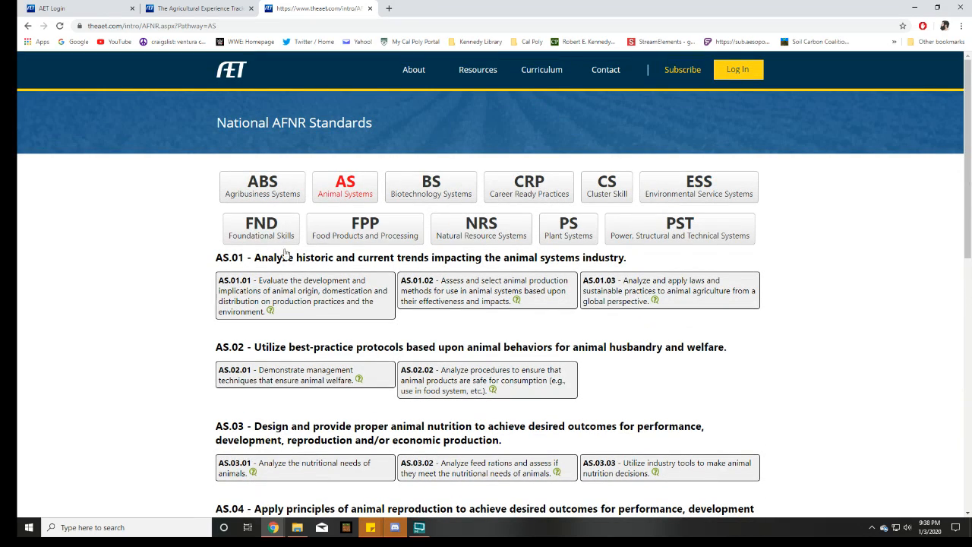
scroll(343, 254, "down", 1)
left_click(28, 26)
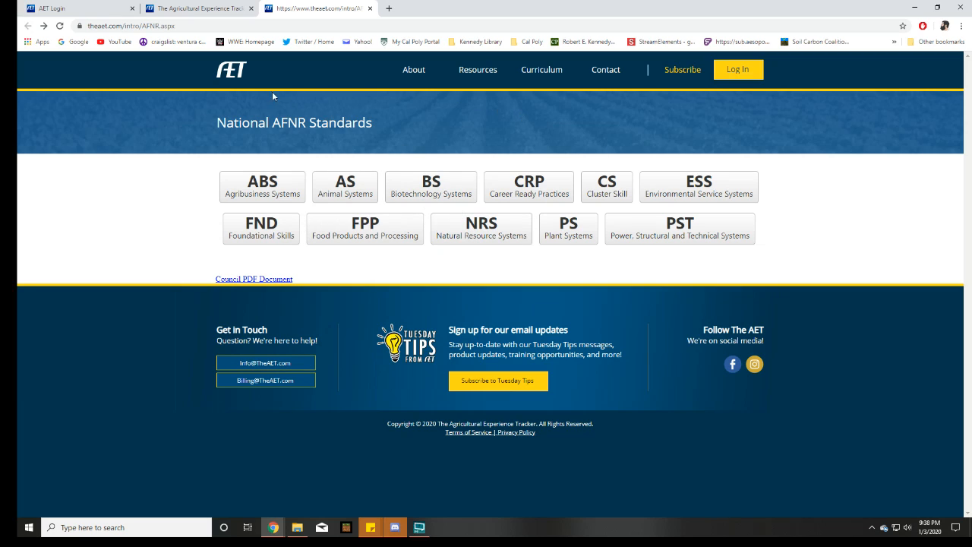
- Return to the Add/Edit Experiences form and save the "1st Year Pig Project - Betsy" project
left_click(228, 9)
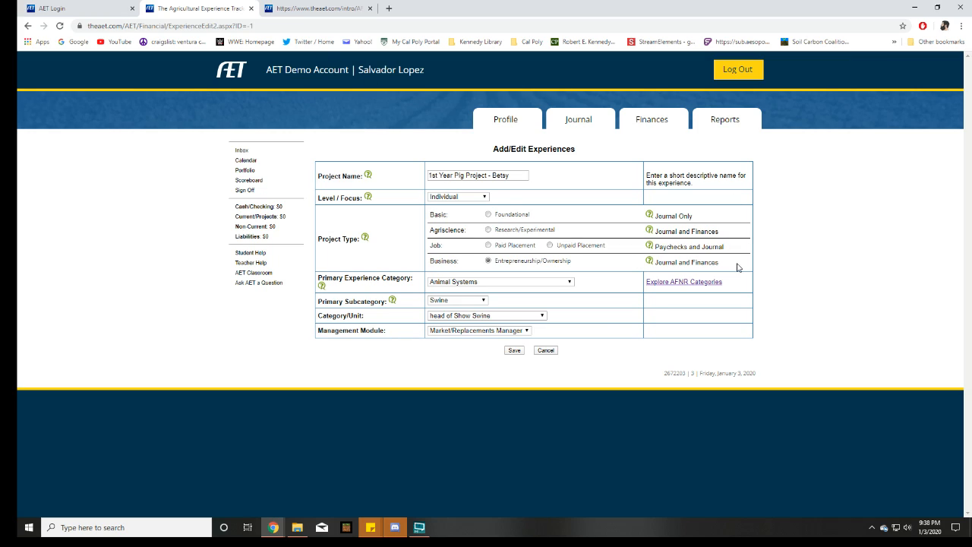
left_click_drag(714, 282, 764, 269)
left_click(807, 272)
left_click(514, 351)
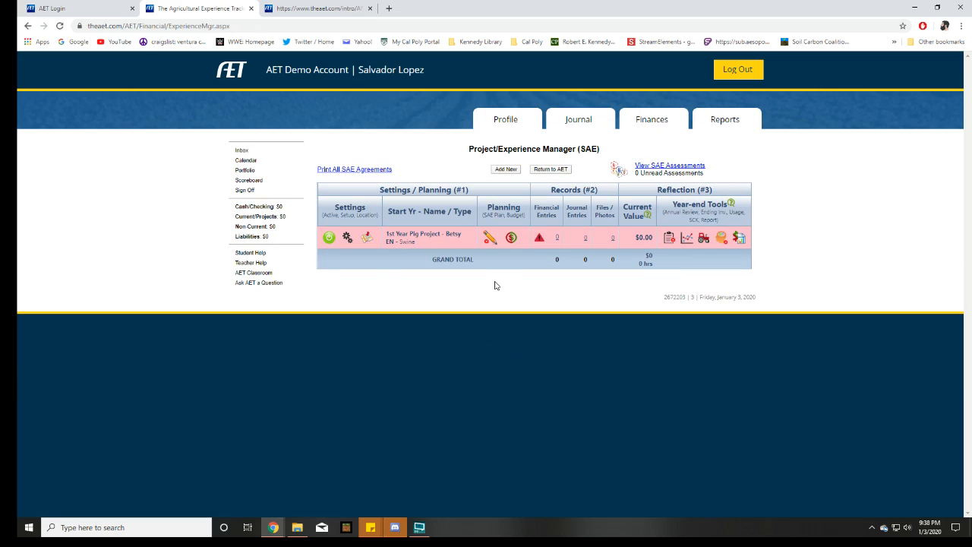